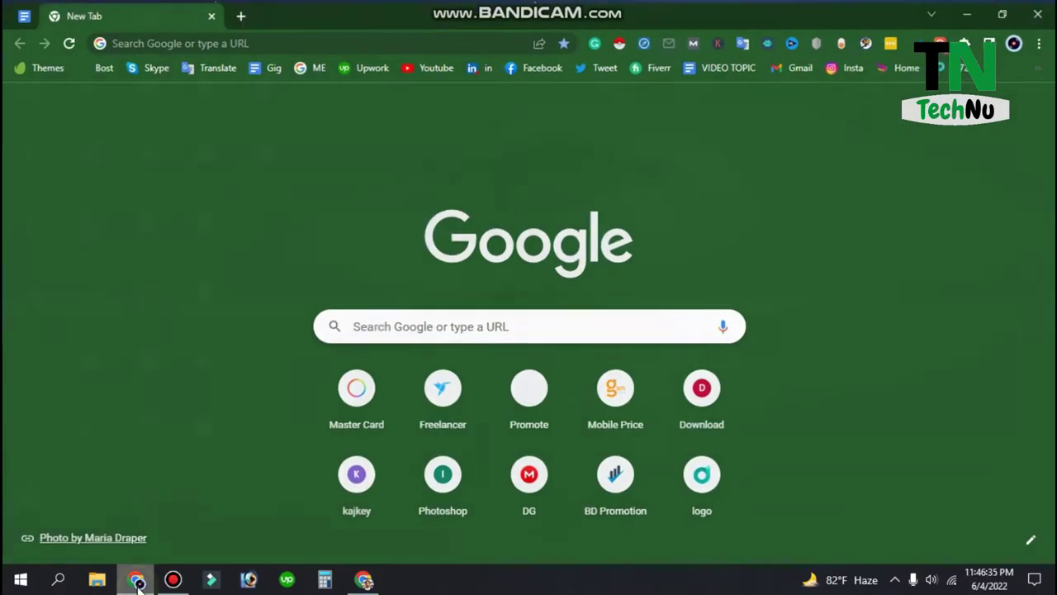
- Paste and open the copied g.co link to Sammy Atash's knowledge panel results
{"action": "right_click", "coordinate": [318, 43]}
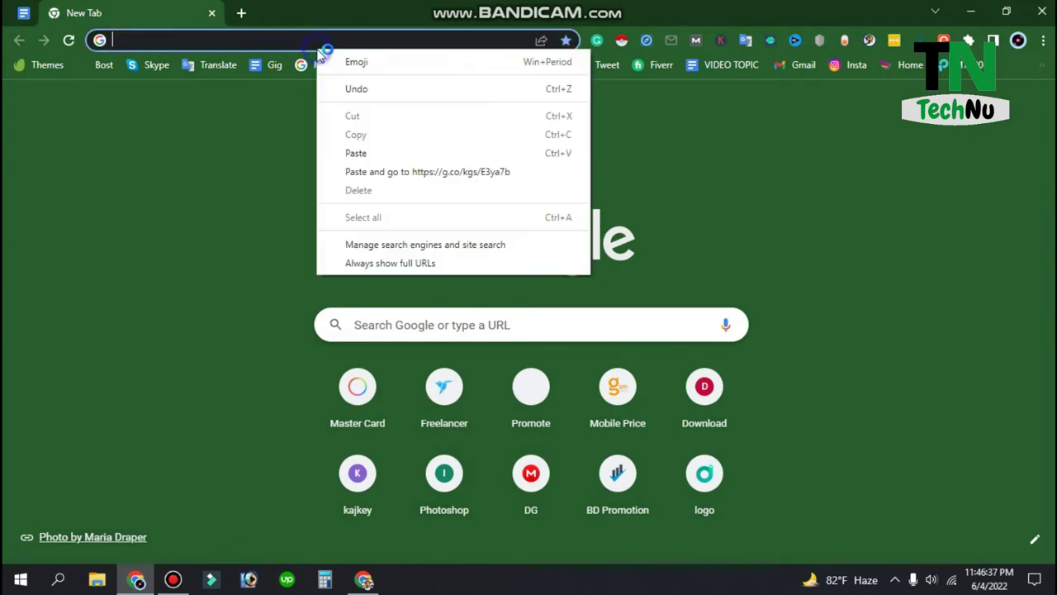
{"action": "left_click", "coordinate": [364, 170]}
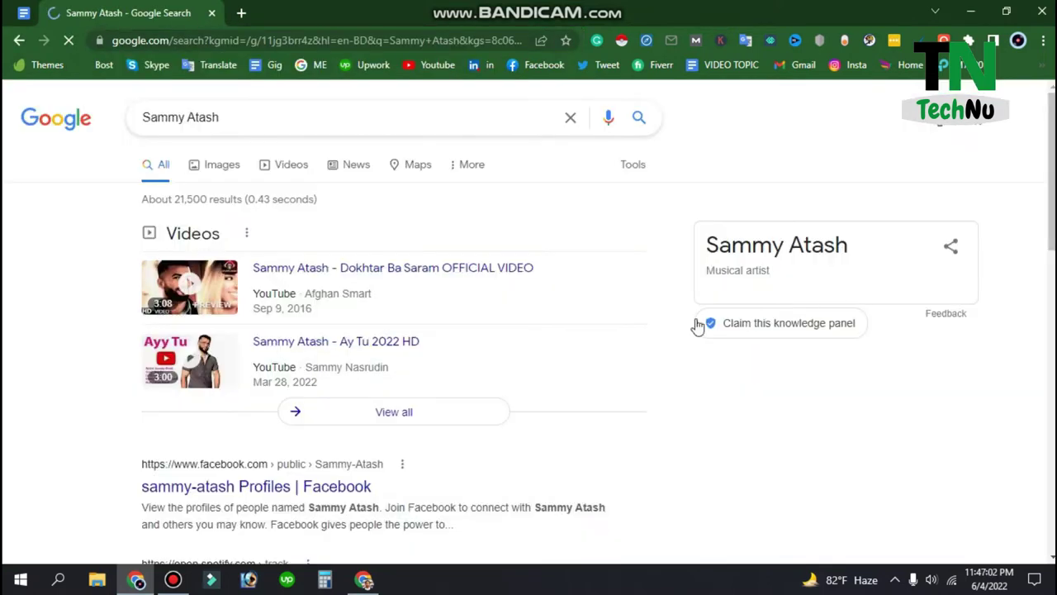
{"action": "scroll", "coordinate": [484, 267], "scroll_direction": "down", "scroll_amount": 1}
{"action": "scroll", "coordinate": [843, 283], "scroll_direction": "up", "scroll_amount": 1}
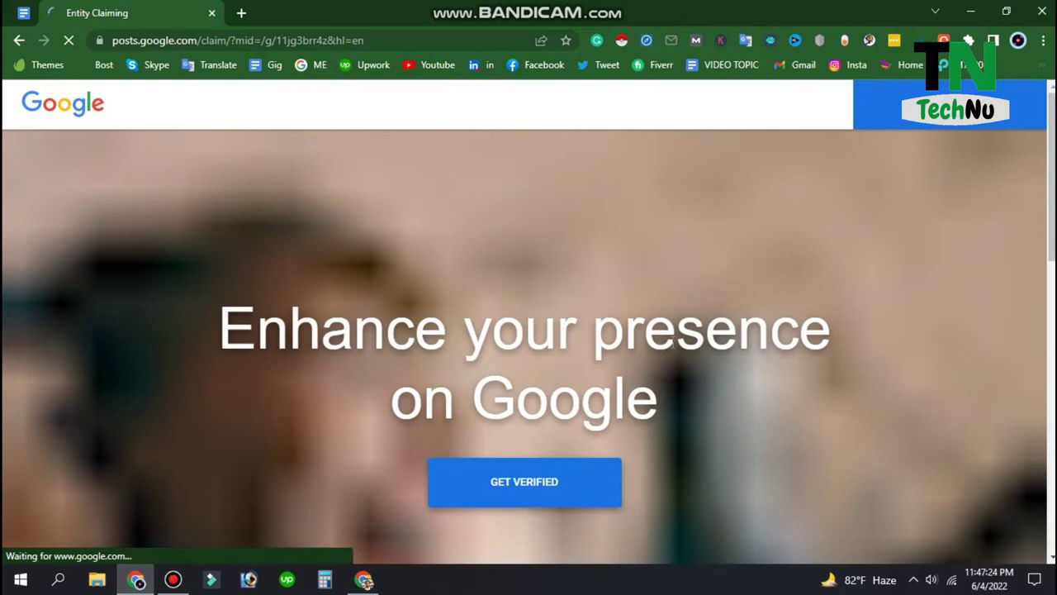
- Open the Get verified on Google form and answer Yes that Sammy Atash is correct
{"action": "scroll", "coordinate": [650, 334], "scroll_direction": "down", "scroll_amount": 2}
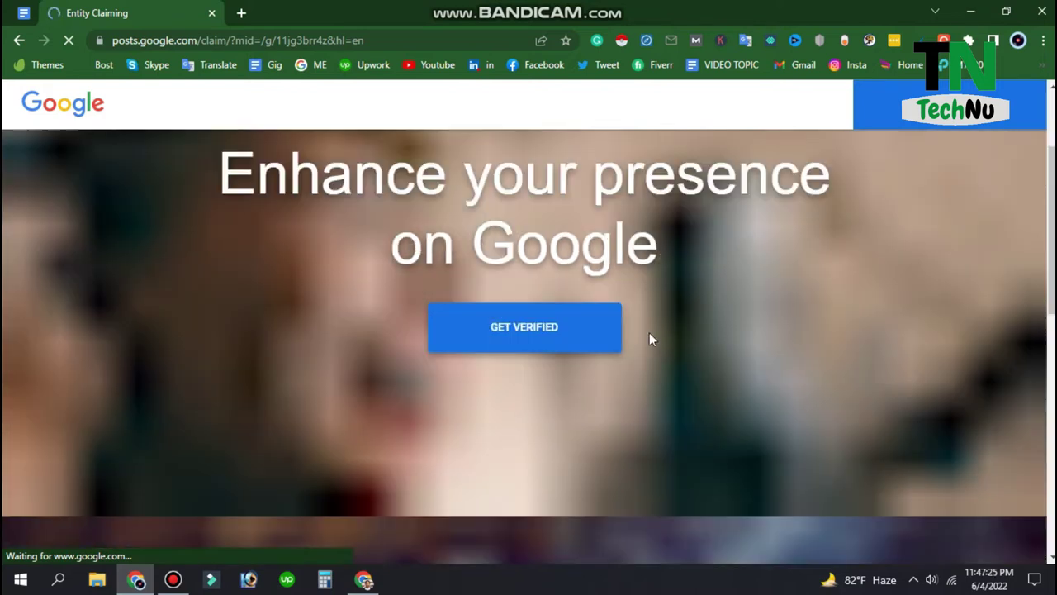
{"action": "left_click", "coordinate": [549, 327]}
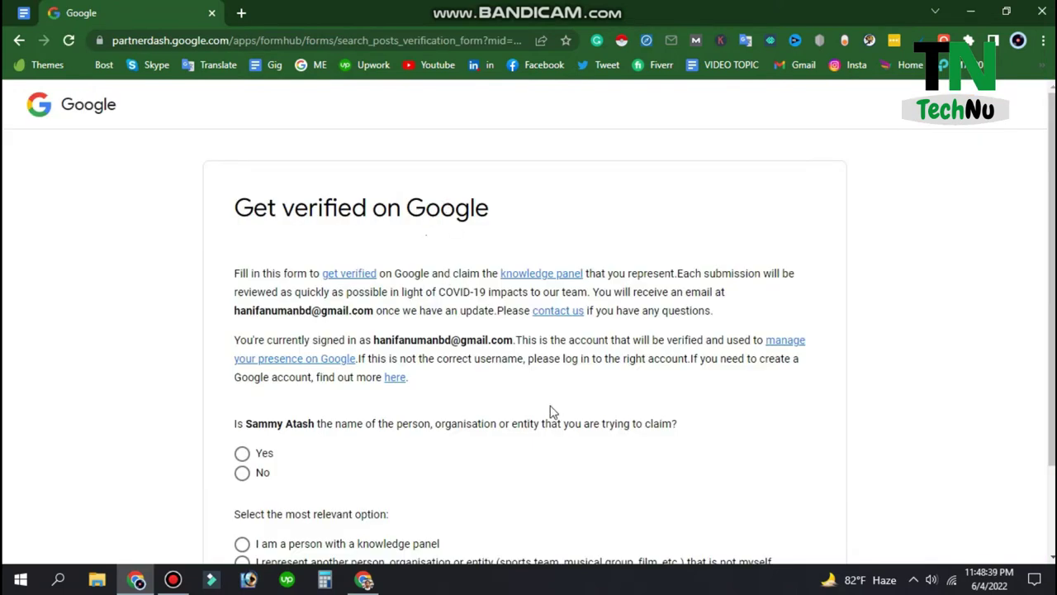
{"action": "scroll", "coordinate": [552, 411], "scroll_direction": "down", "scroll_amount": 2}
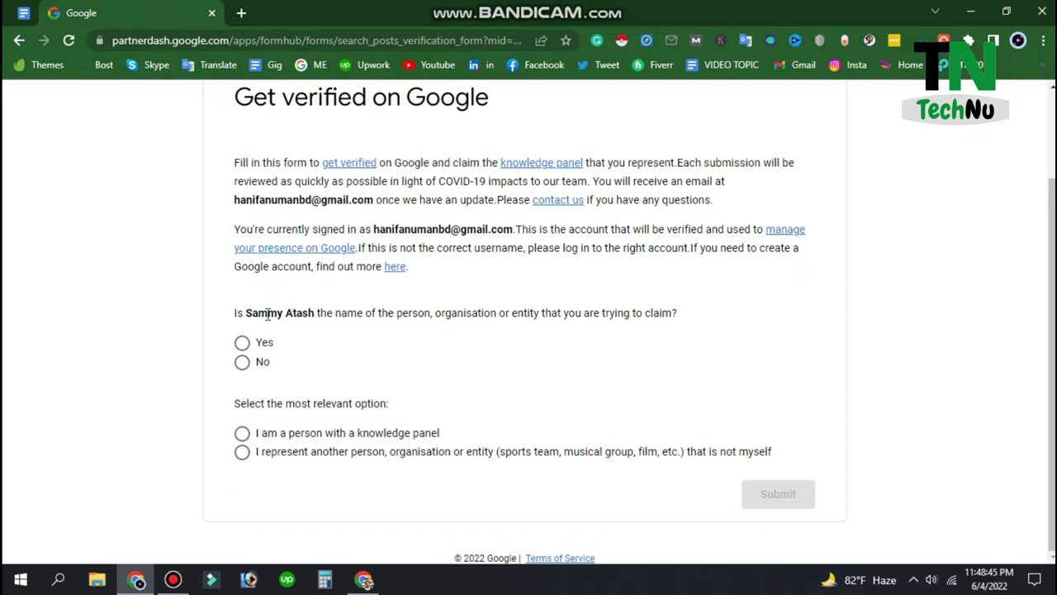
{"action": "left_click", "coordinate": [244, 343]}
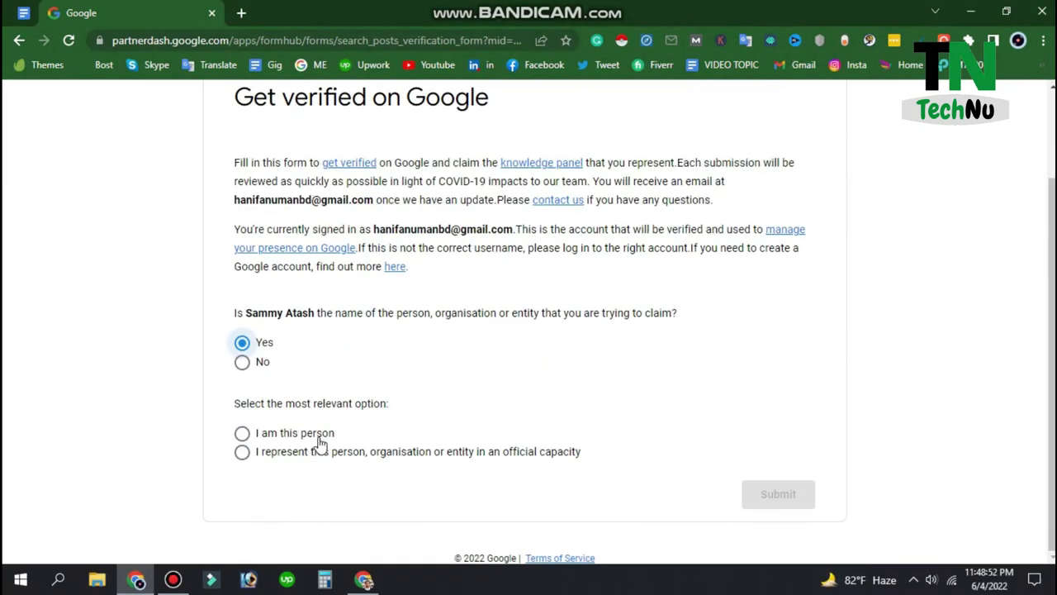
- Choose 'I am this person' as the relationship to the knowledge panel
{"action": "left_click", "coordinate": [242, 434]}
{"action": "scroll", "coordinate": [760, 447], "scroll_direction": "down", "scroll_amount": 2}
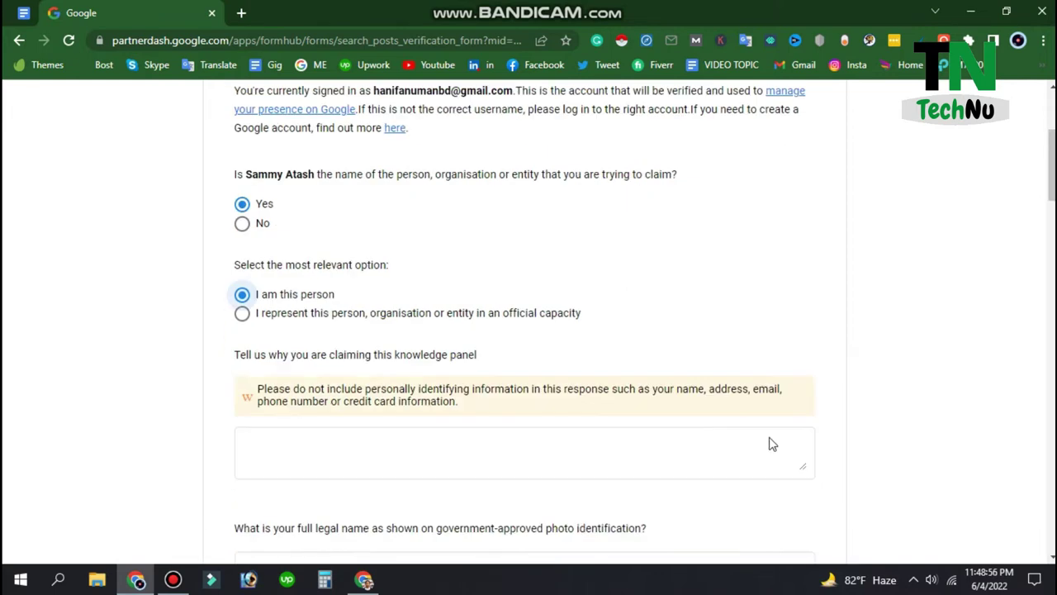
{"action": "scroll", "coordinate": [772, 444], "scroll_direction": "down", "scroll_amount": 2}
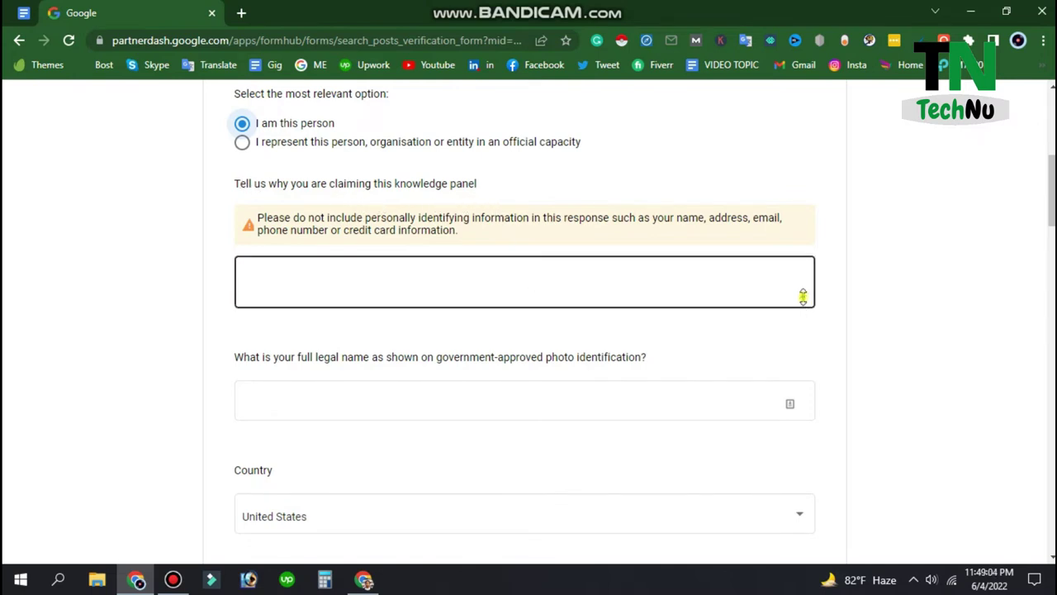
- Drag the claim-reason box taller and place the cursor inside it
{"action": "left_click_drag", "start_coordinate": [803, 296], "coordinate": [826, 413]}
{"action": "scroll", "coordinate": [834, 326], "scroll_direction": "down", "scroll_amount": 2}
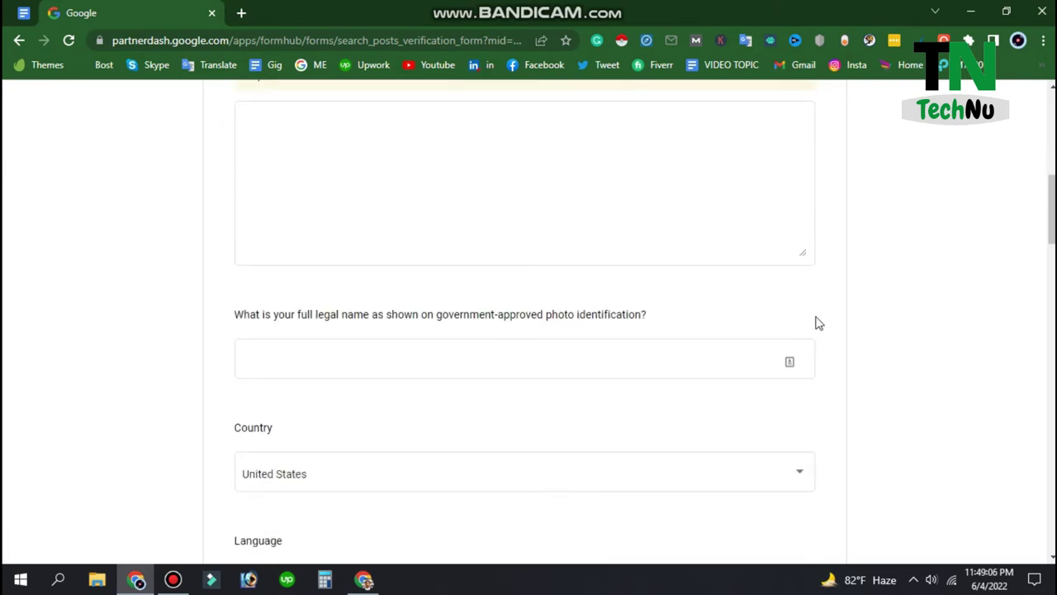
{"action": "scroll", "coordinate": [816, 323], "scroll_direction": "up", "scroll_amount": 2}
{"action": "left_click", "coordinate": [443, 349]}
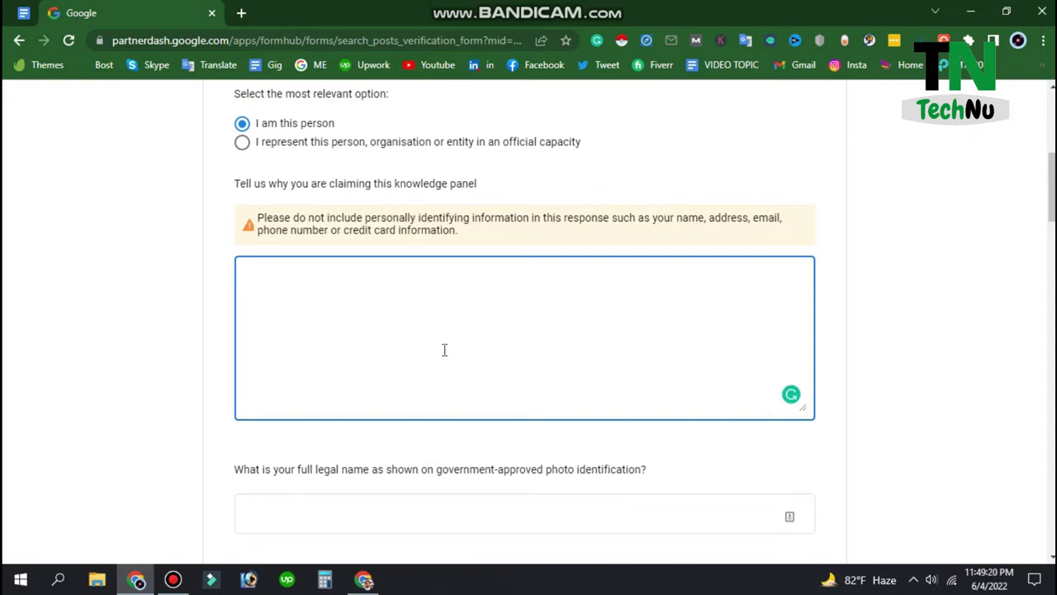
{"action": "scroll", "coordinate": [469, 336], "scroll_direction": "down", "scroll_amount": 2}
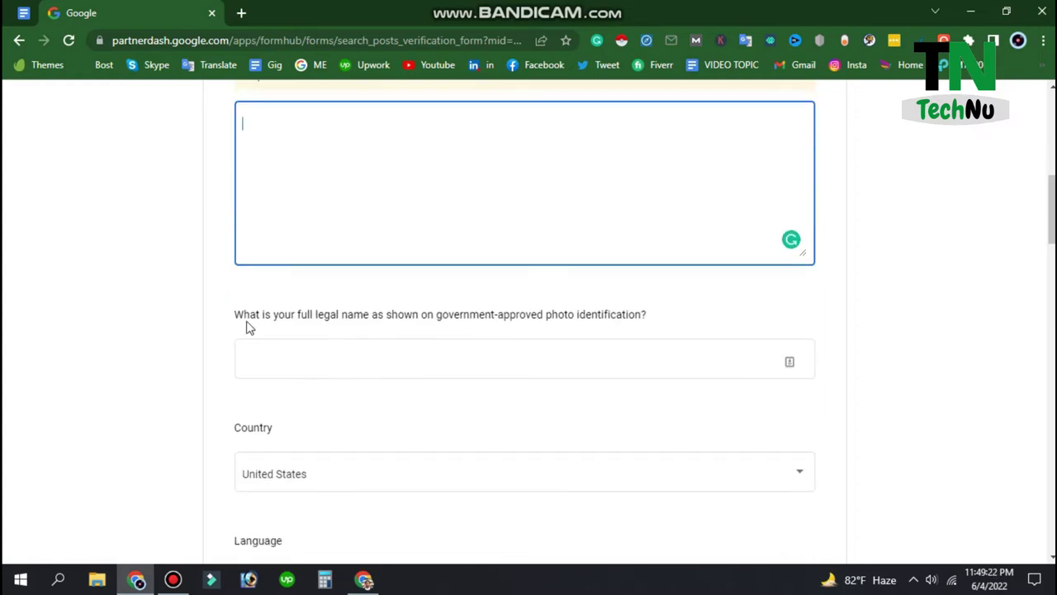
- Activate the full legal name field and show its saved name suggestions
{"action": "left_click_drag", "start_coordinate": [236, 314], "coordinate": [661, 328]}
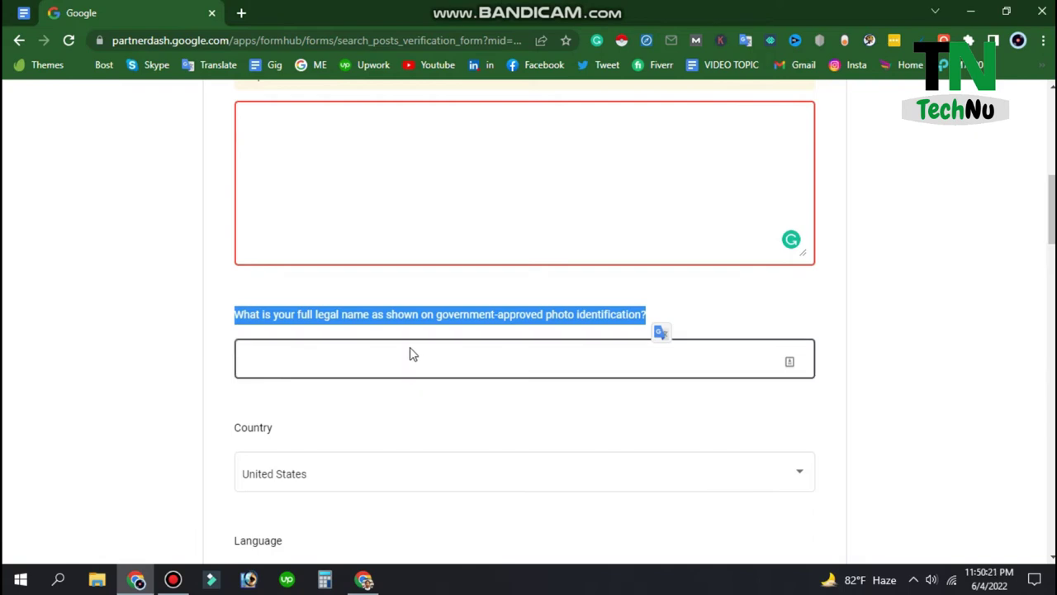
{"action": "left_click", "coordinate": [364, 367]}
{"action": "scroll", "coordinate": [462, 319], "scroll_direction": "down", "scroll_amount": 2}
{"action": "scroll", "coordinate": [487, 317], "scroll_direction": "up", "scroll_amount": 1}
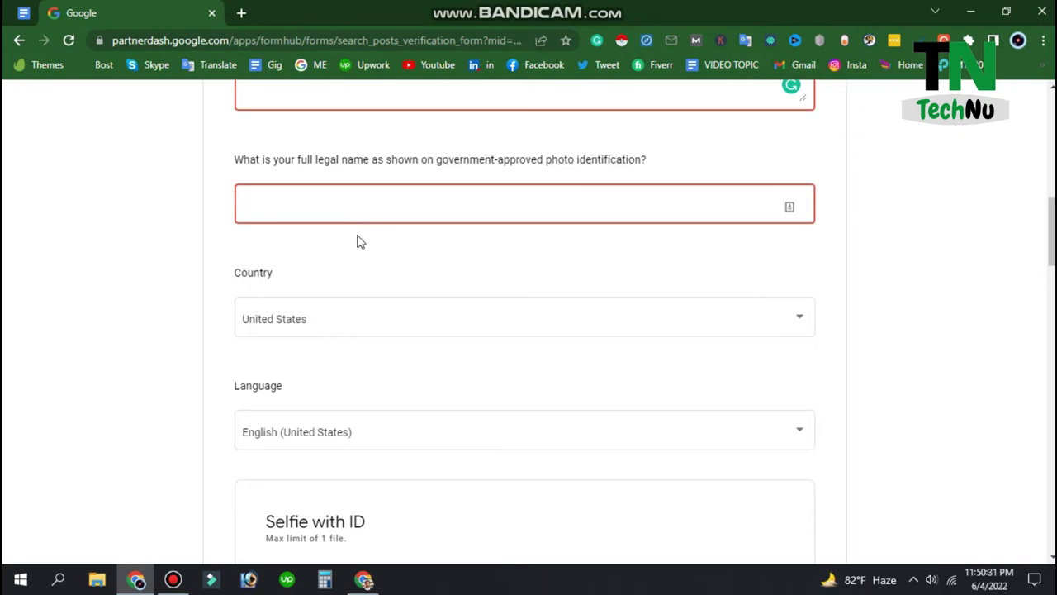
{"action": "left_click", "coordinate": [278, 202]}
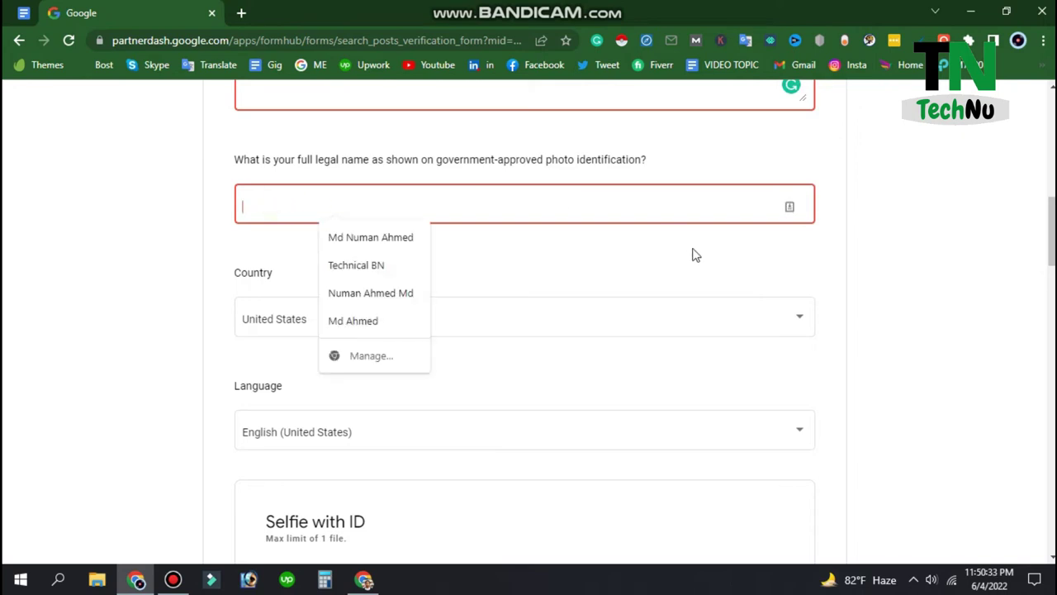
- Dismiss the name suggestions, then open and close the Country list without choosing
{"action": "left_click", "coordinate": [256, 279]}
{"action": "scroll", "coordinate": [281, 269], "scroll_direction": "down", "scroll_amount": 2}
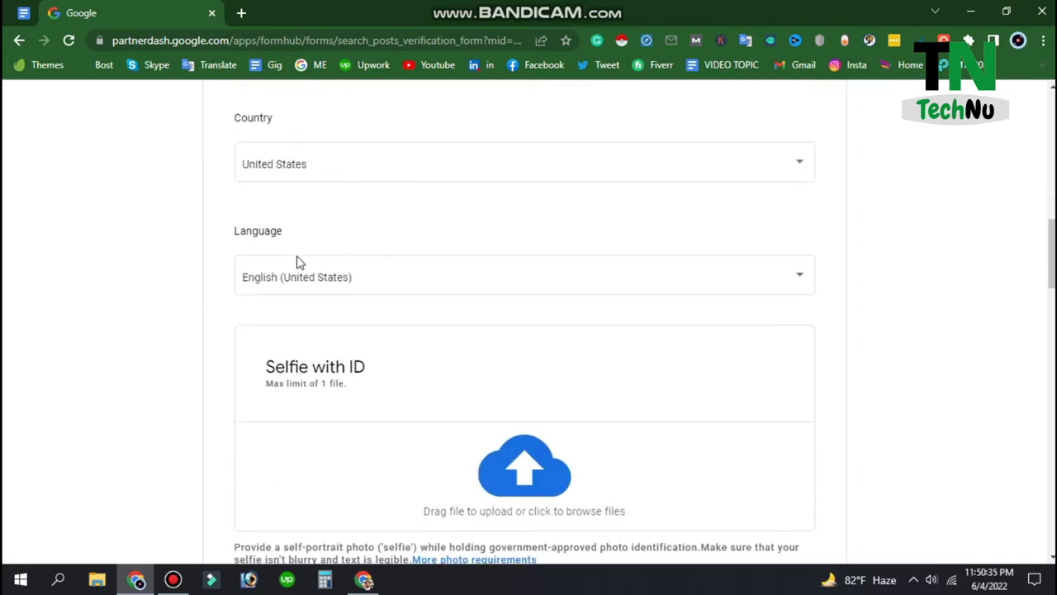
{"action": "left_click", "coordinate": [318, 167]}
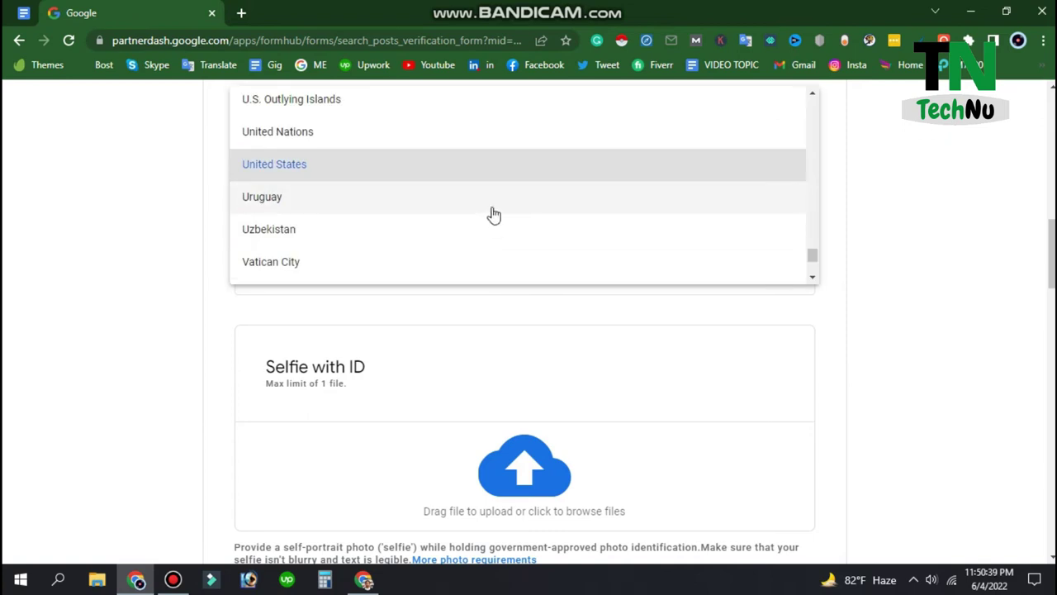
{"action": "scroll", "coordinate": [556, 181], "scroll_direction": "up", "scroll_amount": 5}
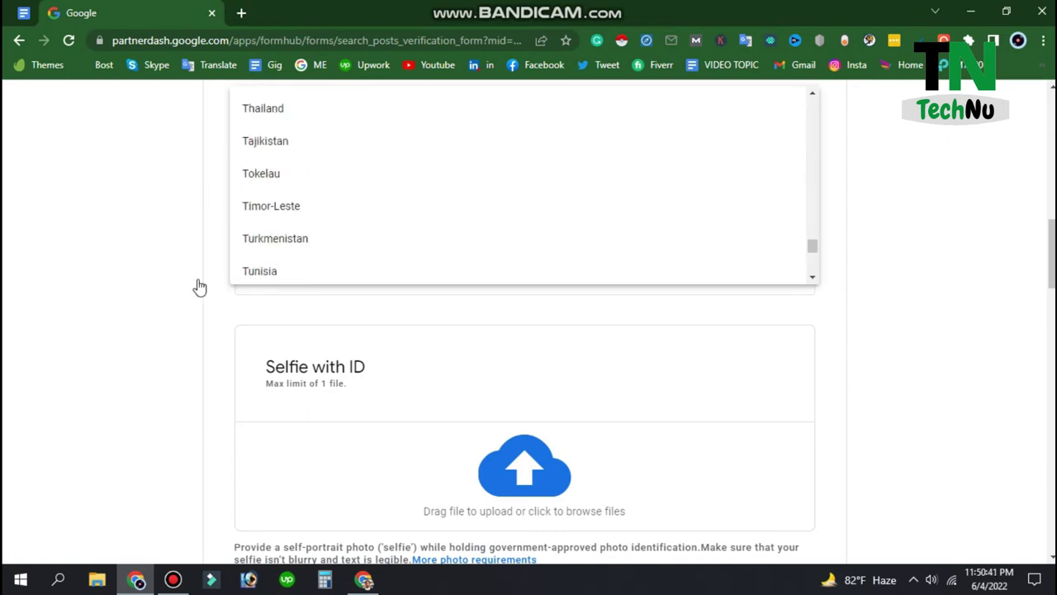
{"action": "left_click", "coordinate": [73, 318]}
{"action": "scroll", "coordinate": [578, 360], "scroll_direction": "down", "scroll_amount": 2}
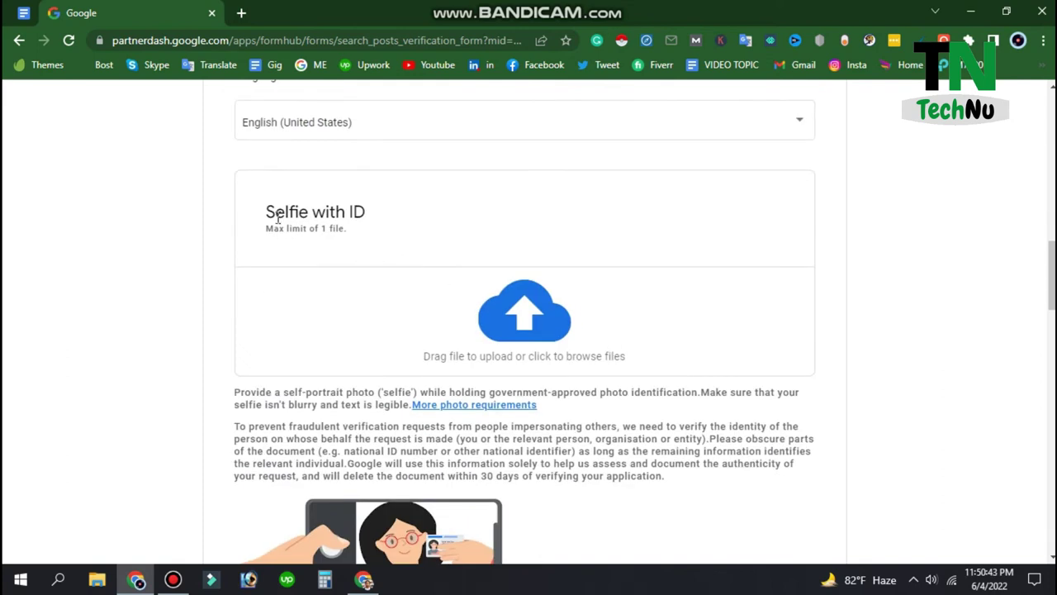
- Highlight the Selfie with ID requirements and scroll down to Web profiles
{"action": "left_click_drag", "start_coordinate": [274, 213], "coordinate": [378, 219]}
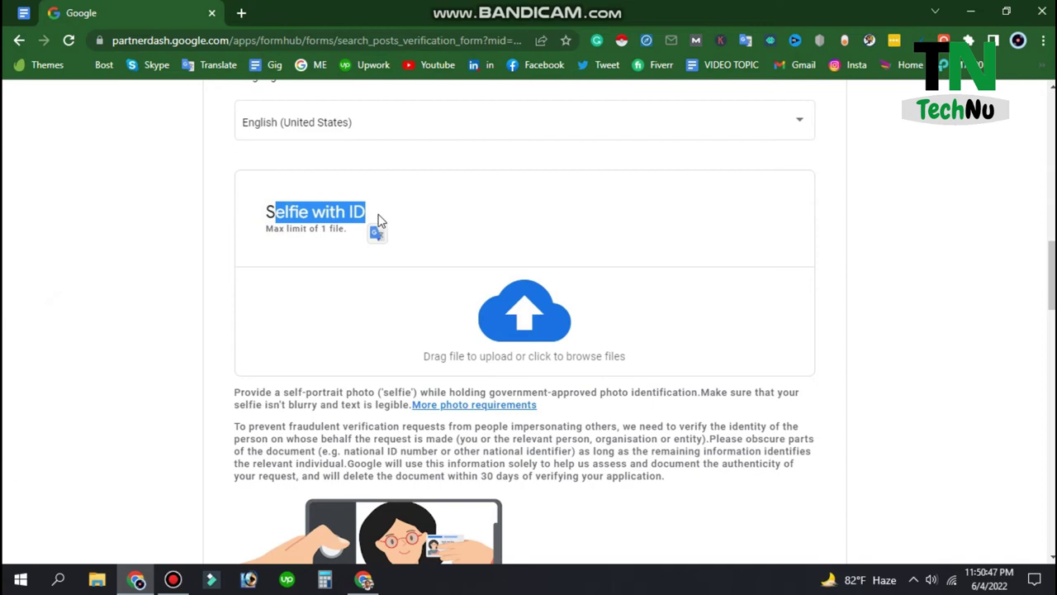
{"action": "scroll", "coordinate": [556, 359], "scroll_direction": "down", "scroll_amount": 4}
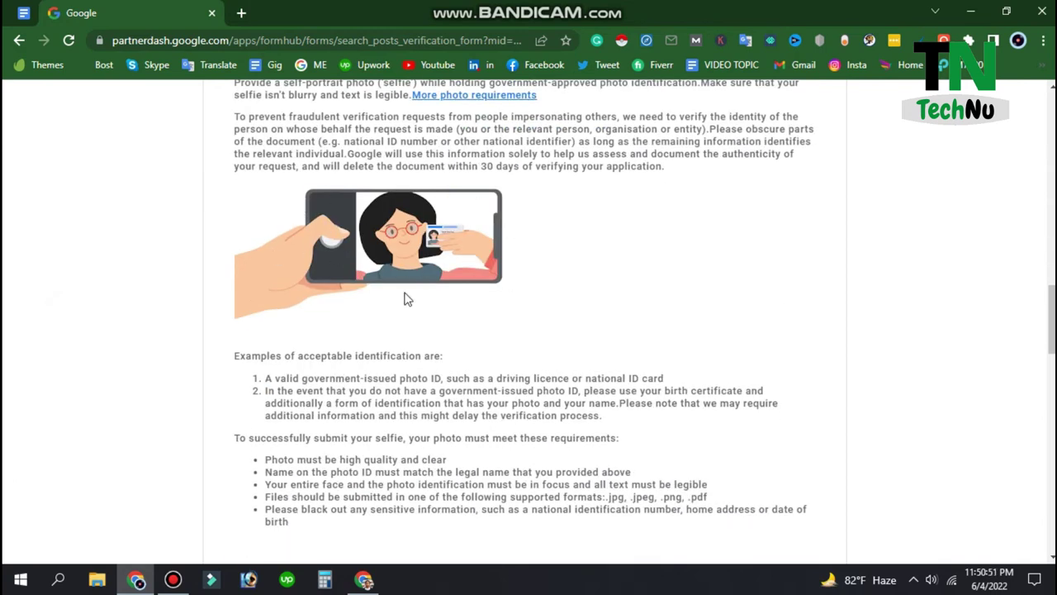
{"action": "scroll", "coordinate": [326, 306], "scroll_direction": "down", "scroll_amount": 2}
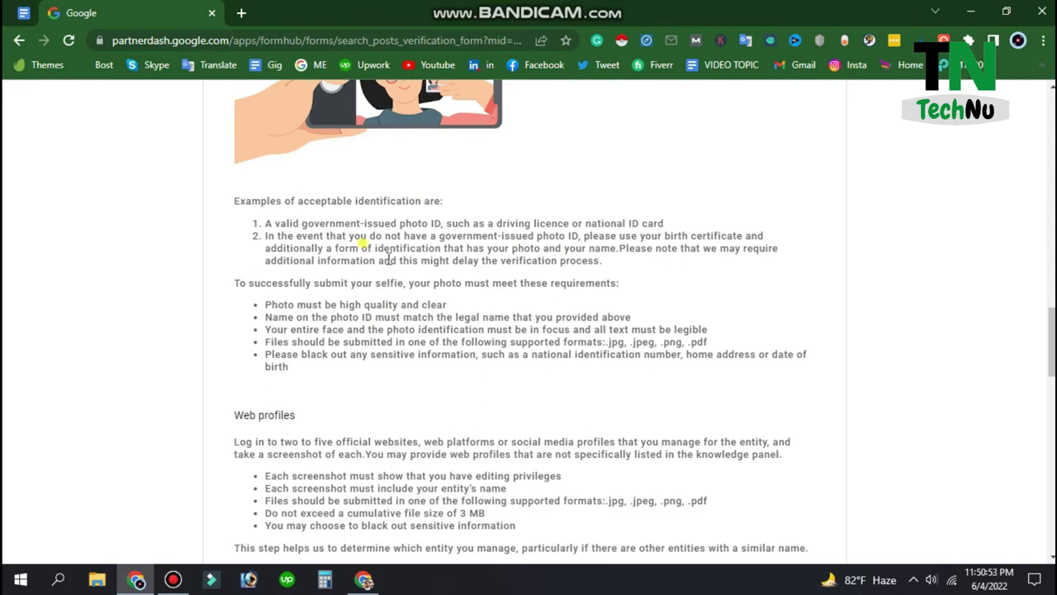
{"action": "left_click_drag", "start_coordinate": [336, 236], "coordinate": [506, 443]}
{"action": "scroll", "coordinate": [319, 358], "scroll_direction": "down", "scroll_amount": 2}
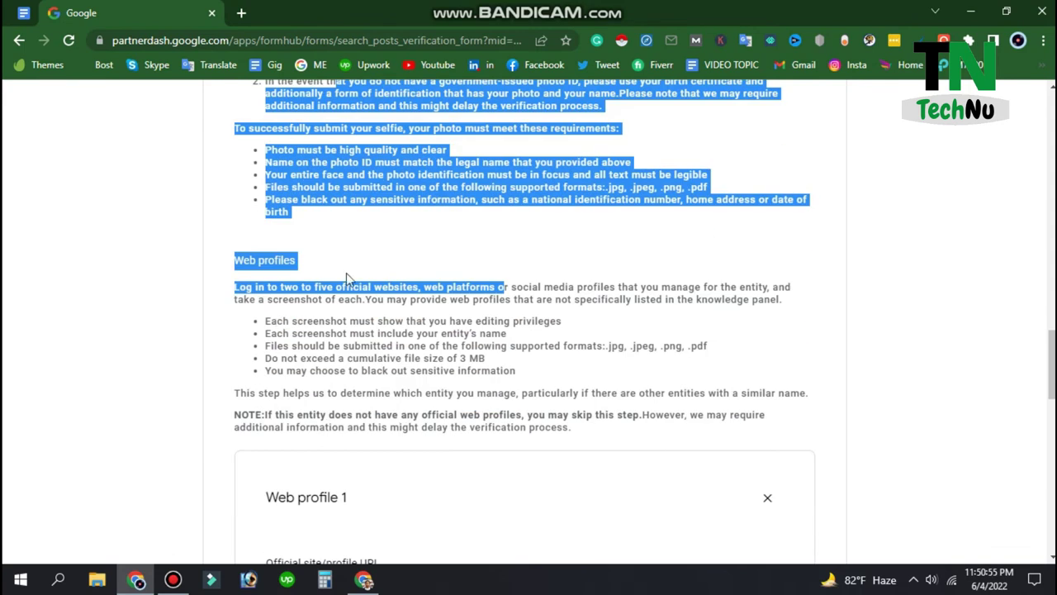
- Clear the text highlight and scroll down to the Web profile 1 entry
{"action": "scroll", "coordinate": [346, 277], "scroll_direction": "down", "scroll_amount": 2}
{"action": "left_click", "coordinate": [237, 108]}
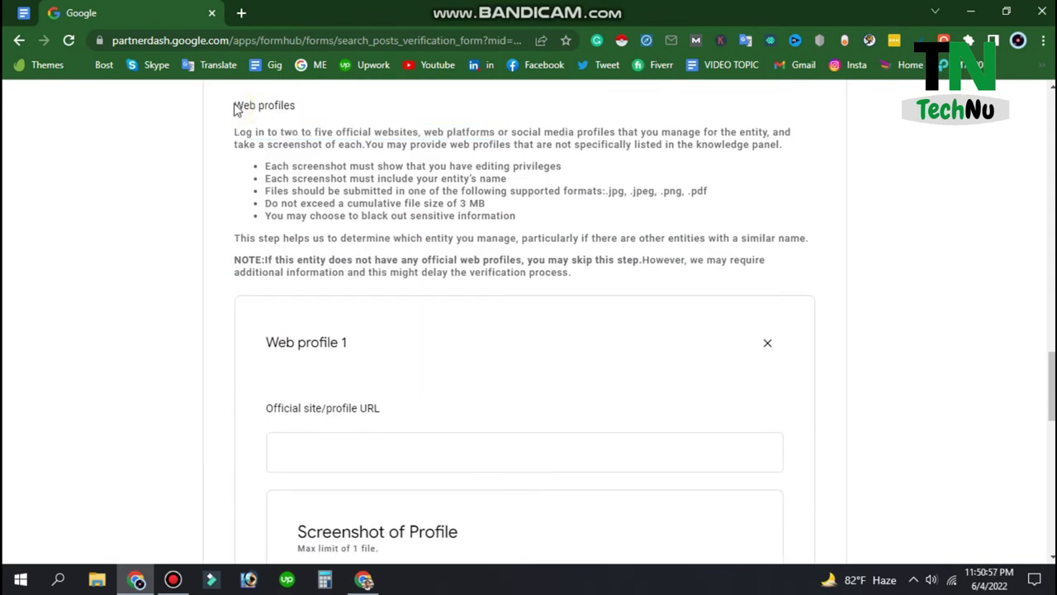
{"action": "left_click_drag", "start_coordinate": [235, 109], "coordinate": [396, 145]}
{"action": "scroll", "coordinate": [428, 233], "scroll_direction": "down", "scroll_amount": 4}
{"action": "scroll", "coordinate": [428, 232], "scroll_direction": "down", "scroll_amount": 1}
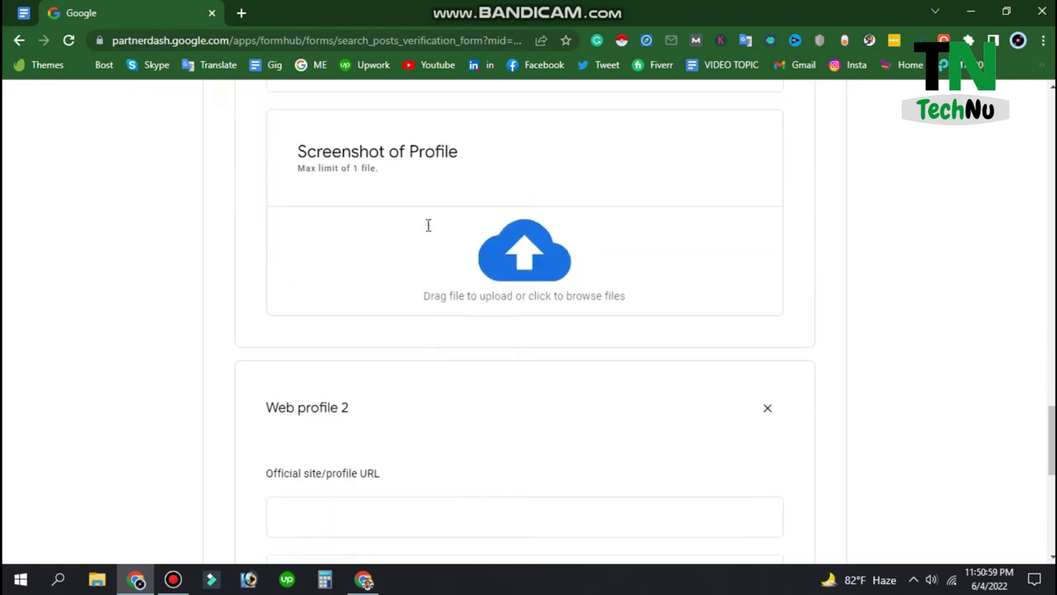
{"action": "scroll", "coordinate": [428, 232], "scroll_direction": "down", "scroll_amount": 1}
{"action": "scroll", "coordinate": [428, 233], "scroll_direction": "up", "scroll_amount": 4}
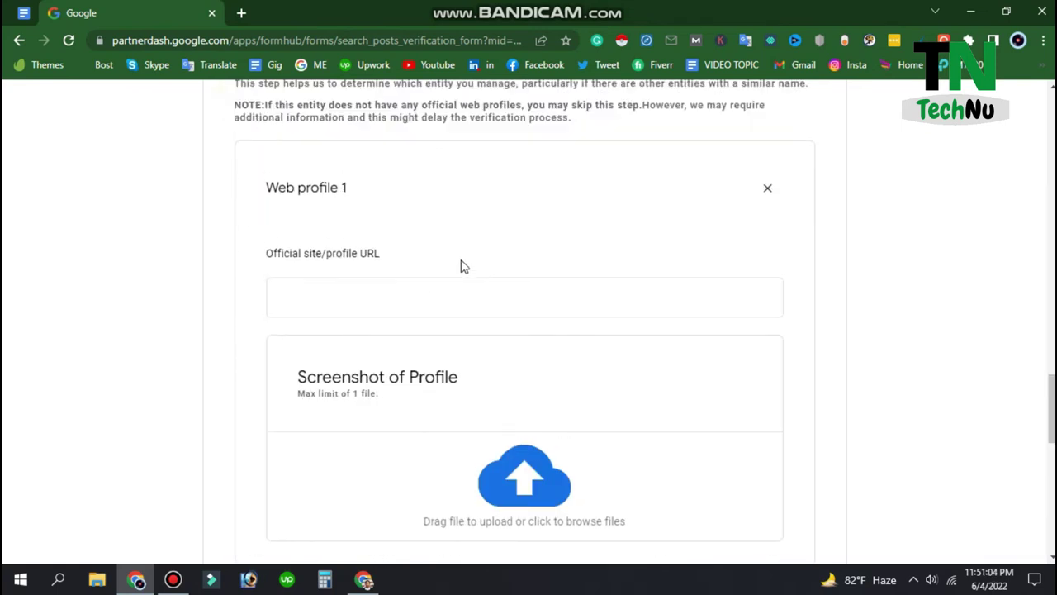
{"action": "scroll", "coordinate": [873, 272], "scroll_direction": "down", "scroll_amount": 2}
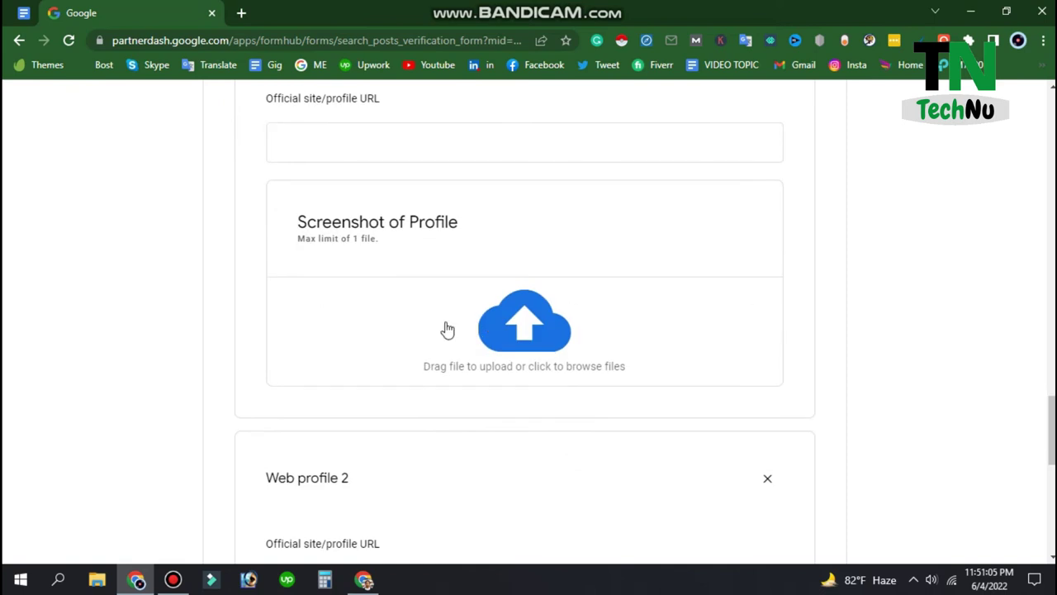
- Click the Web profile 1 and 2 URL fields, leaving them empty, then reach the consent statement
{"action": "left_click", "coordinate": [362, 137]}
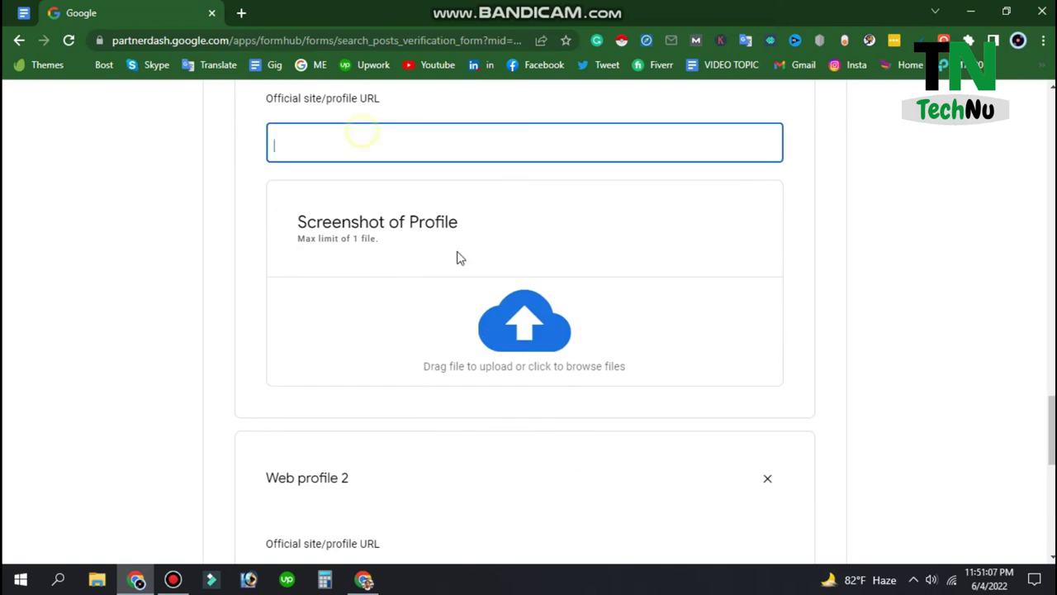
{"action": "scroll", "coordinate": [505, 334], "scroll_direction": "down", "scroll_amount": 4}
{"action": "left_click", "coordinate": [425, 294]}
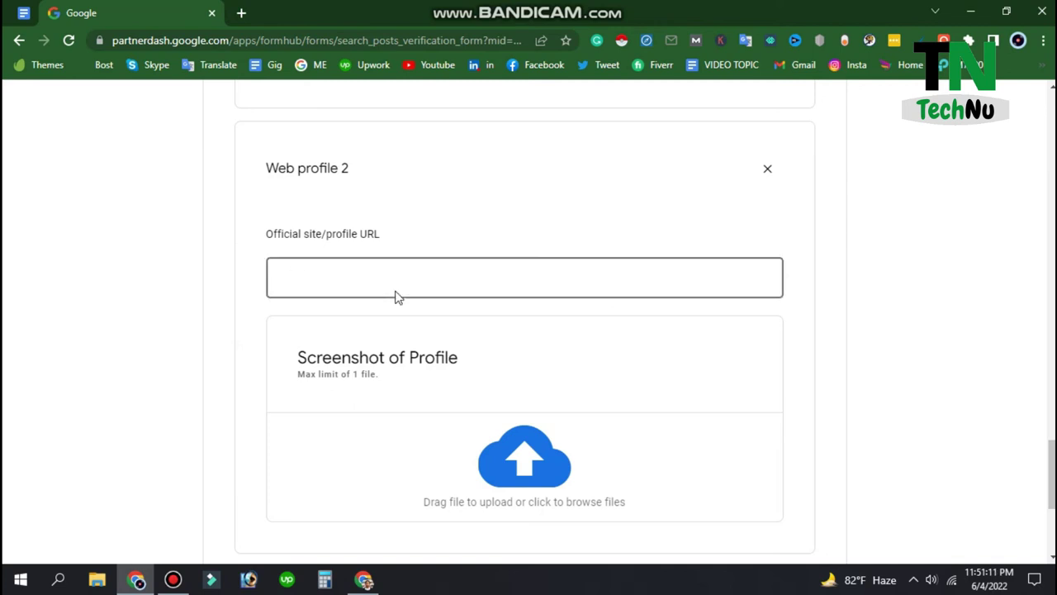
{"action": "left_click", "coordinate": [355, 278]}
{"action": "scroll", "coordinate": [439, 443], "scroll_direction": "down", "scroll_amount": 2}
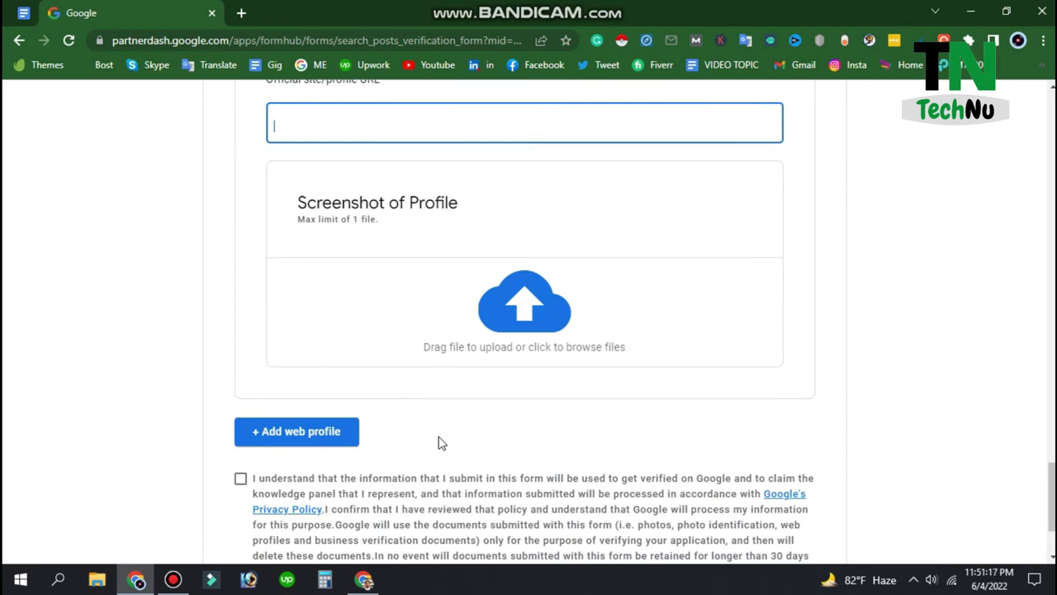
- Tick the information-use consent checkbox at the bottom of the form
{"action": "scroll", "coordinate": [440, 443], "scroll_direction": "down", "scroll_amount": 2}
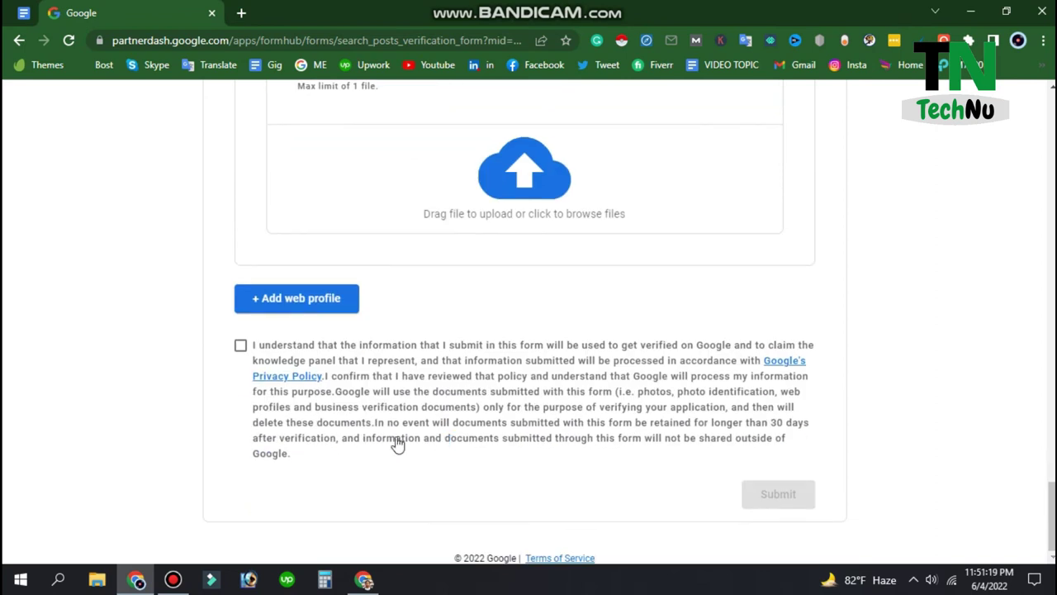
{"action": "left_click", "coordinate": [240, 345]}
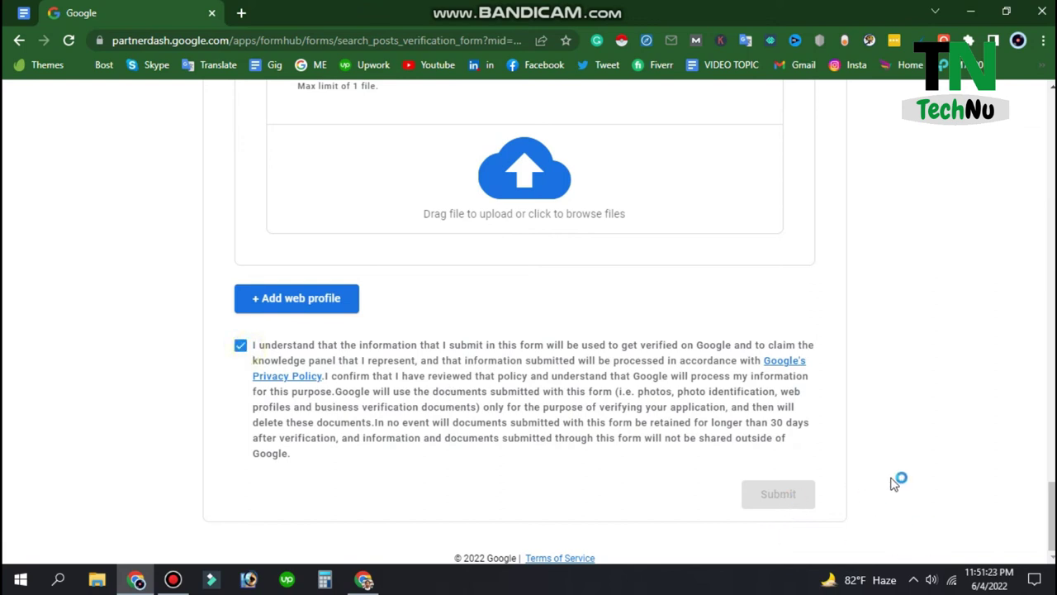